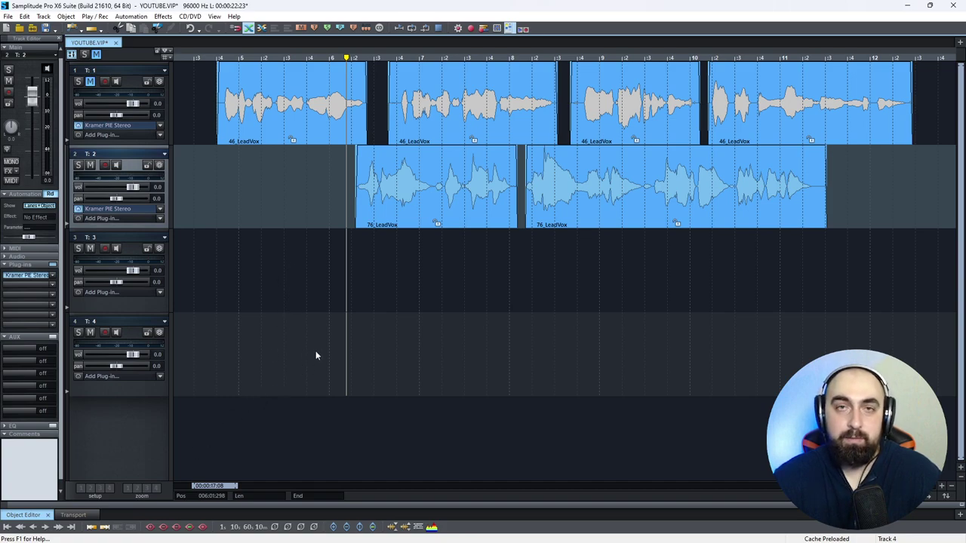
Insert a new AUX bus among the tracks below the two lead vocals and name it Hight.
click(193, 107)
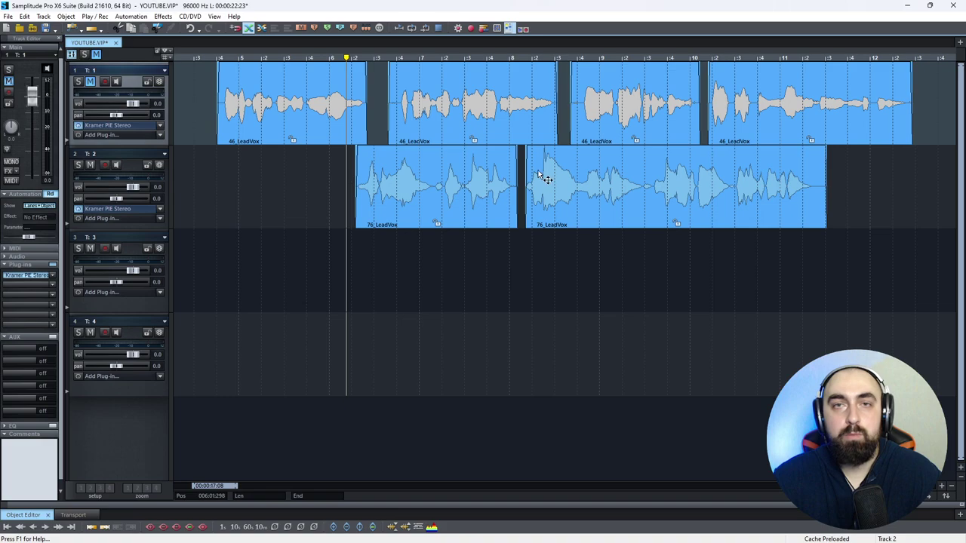
drag(232, 291, 110, 436)
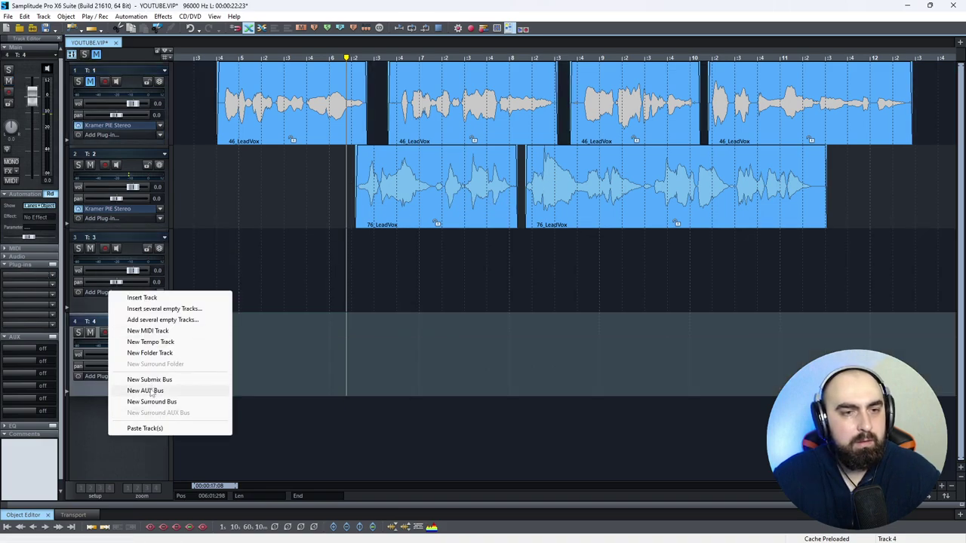
click(151, 388)
drag(152, 412, 130, 251)
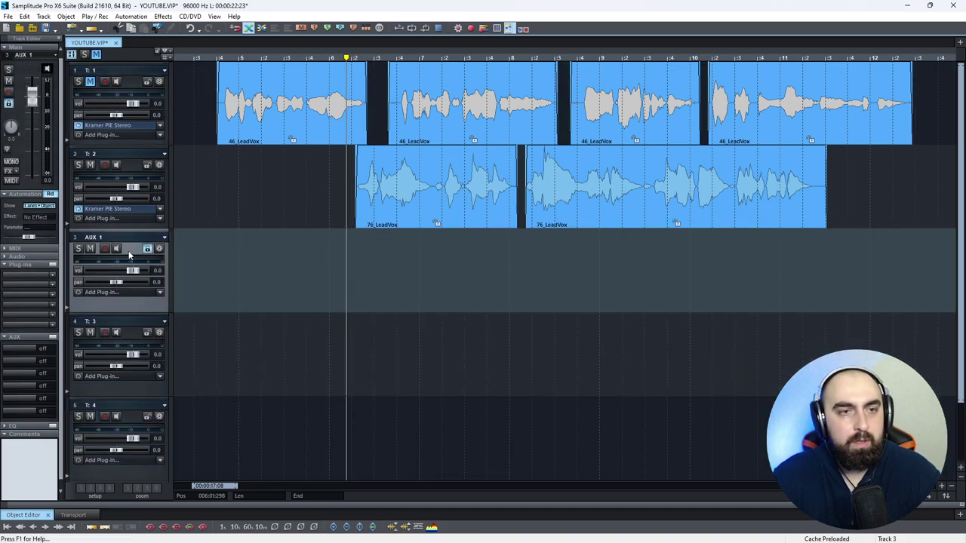
double_click(94, 237)
text(Hight)
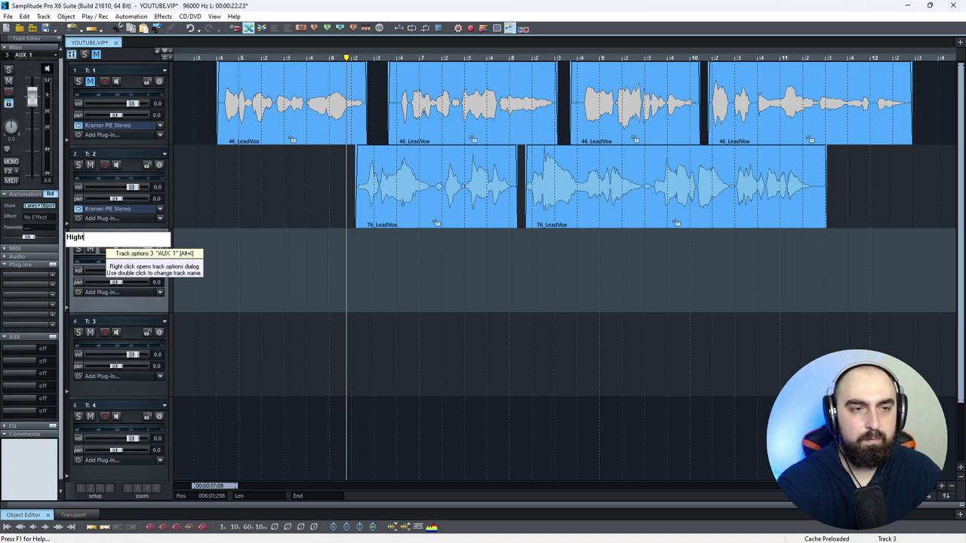
key(Return)
Send both lead vocal tracks, 1 and 2, to the Hight aux bus at 0.0 dB.
click(305, 170)
click(190, 101)
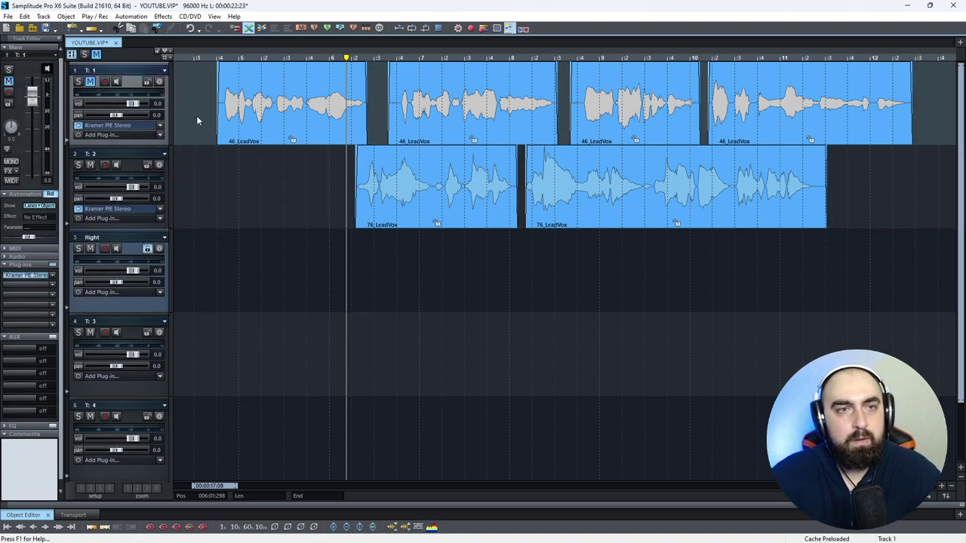
click(23, 348)
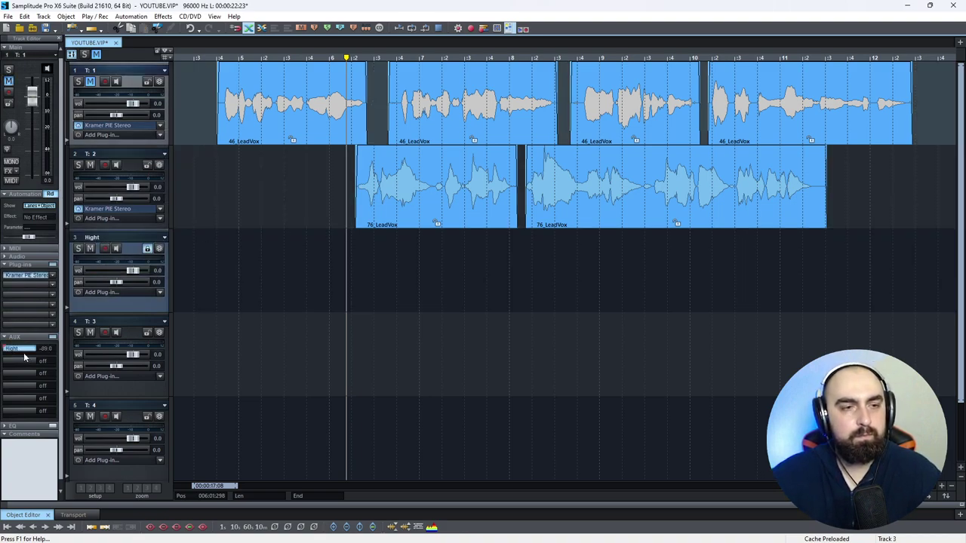
double_click(23, 349)
click(266, 213)
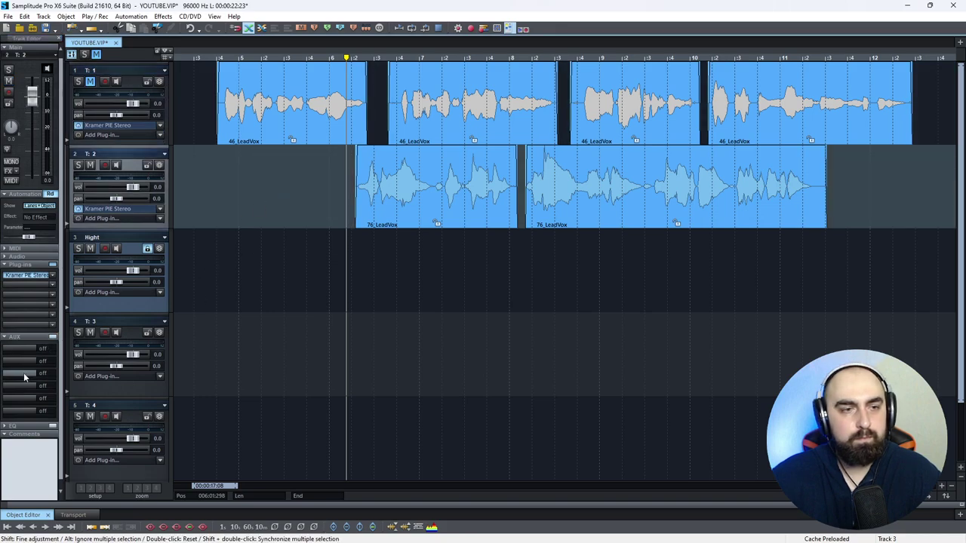
double_click(22, 351)
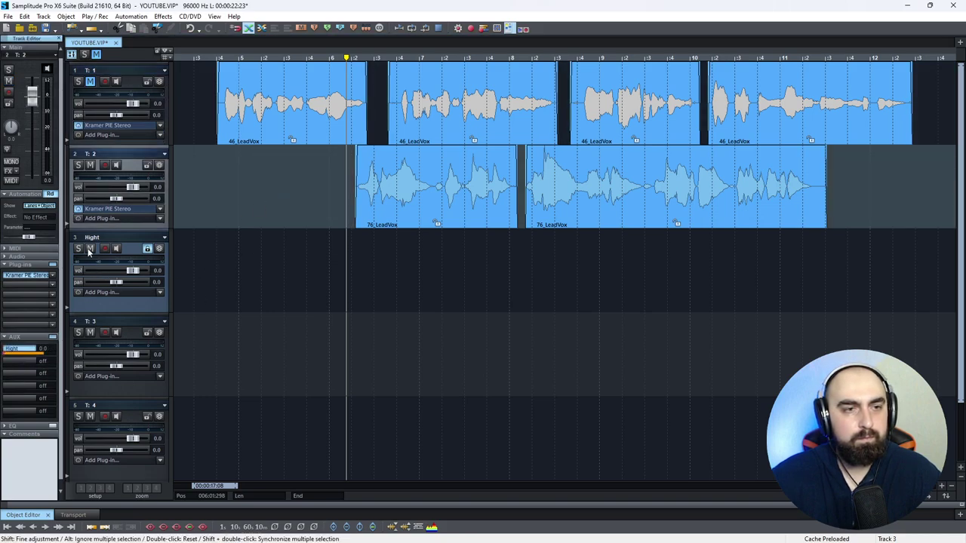
Insert FabFilter Pro-Q 3, Ozone 10 Dynamics and Ozone 10 Exciter in that order on the aux bus, leaving only the Pro-Q 3 window open.
click(287, 261)
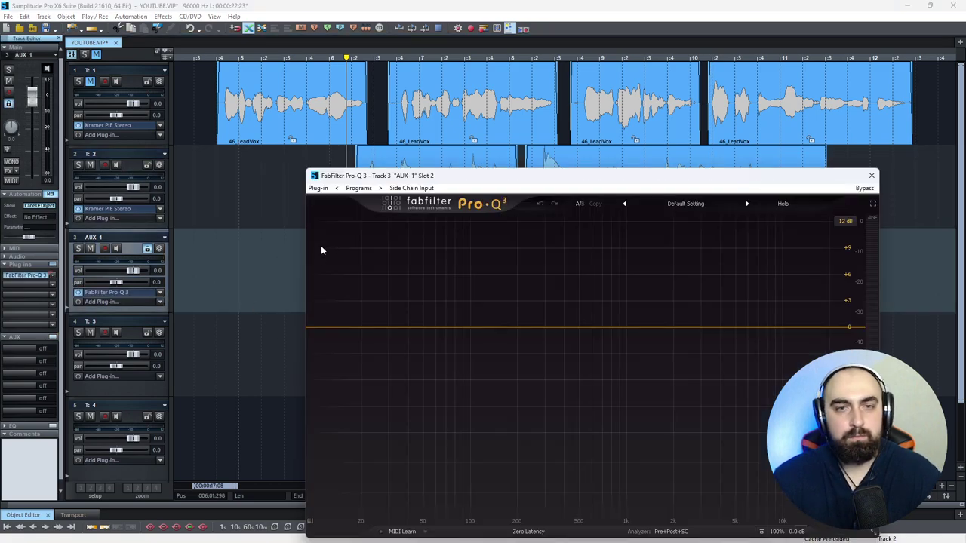
drag(498, 181, 324, 99)
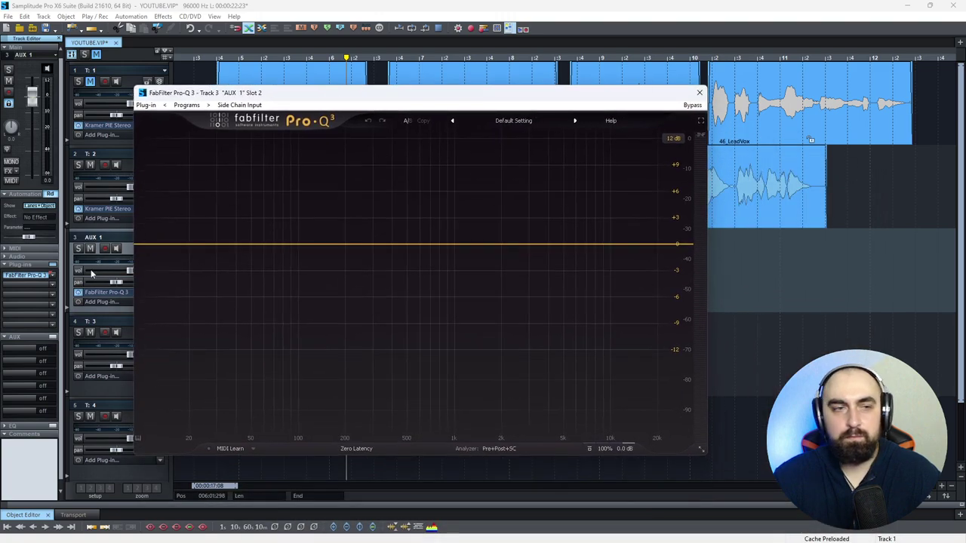
click(102, 301)
drag(602, 79, 602, 28)
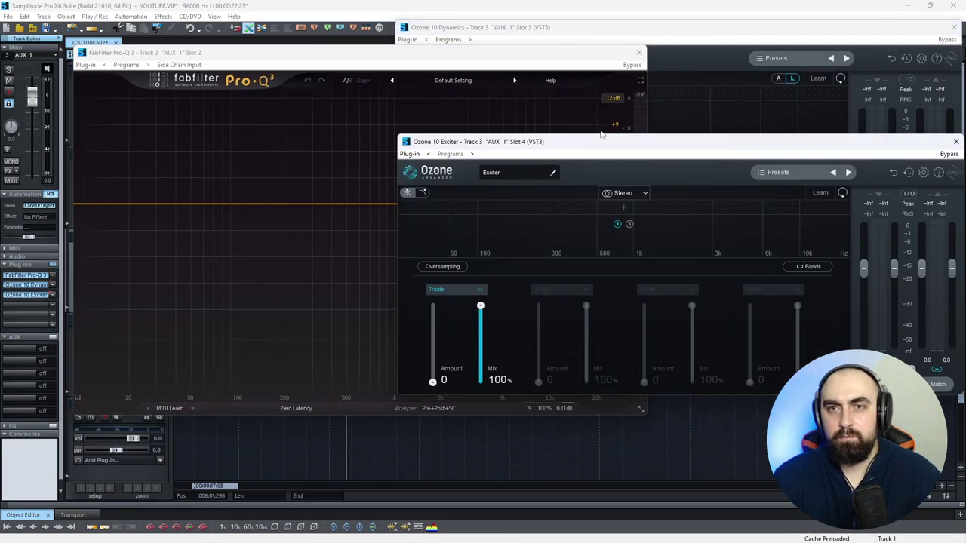
drag(921, 146, 722, 216)
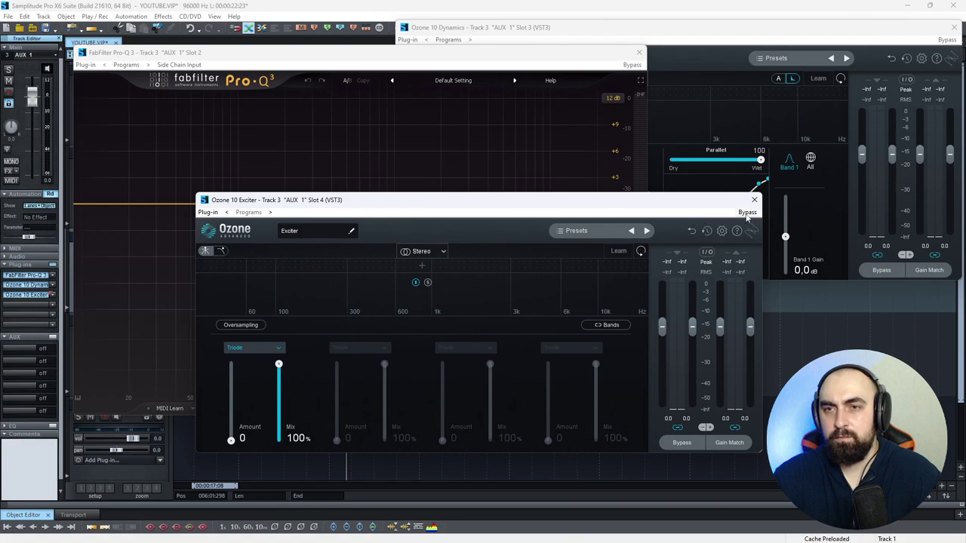
click(953, 47)
click(954, 27)
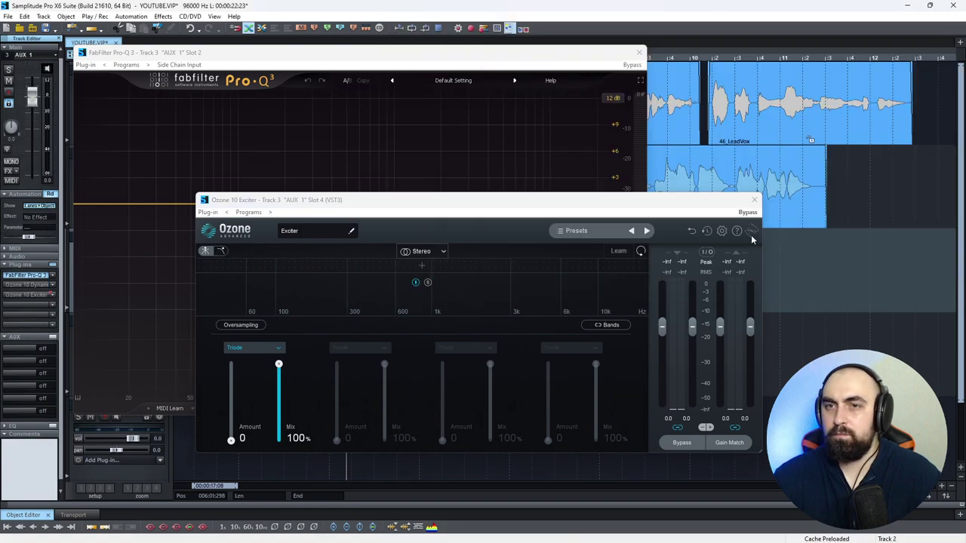
click(759, 201)
Add a 12 dB/oct low cut at about 5 kHz in the aux bus's Pro-Q 3.
drag(546, 54, 571, 121)
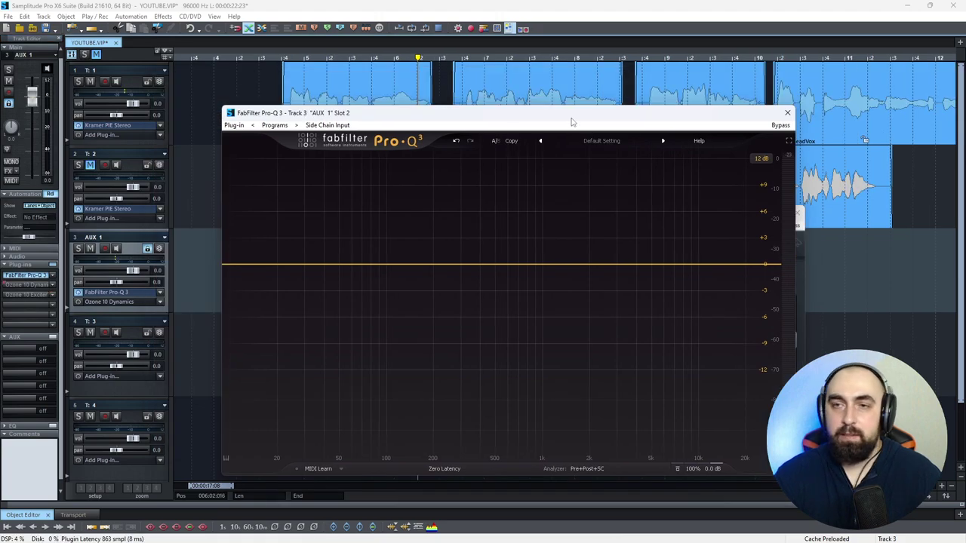
drag(572, 121, 531, 84)
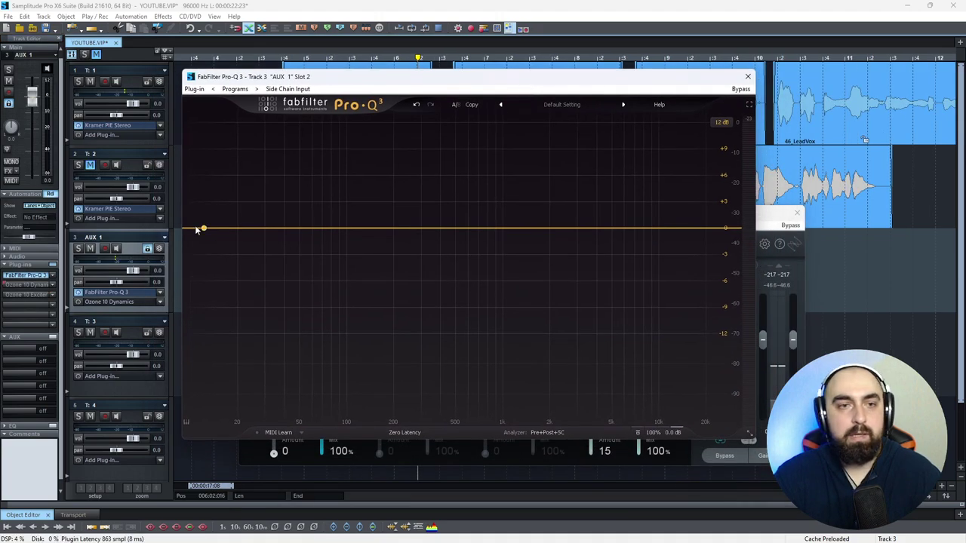
click(198, 228)
drag(198, 229, 612, 248)
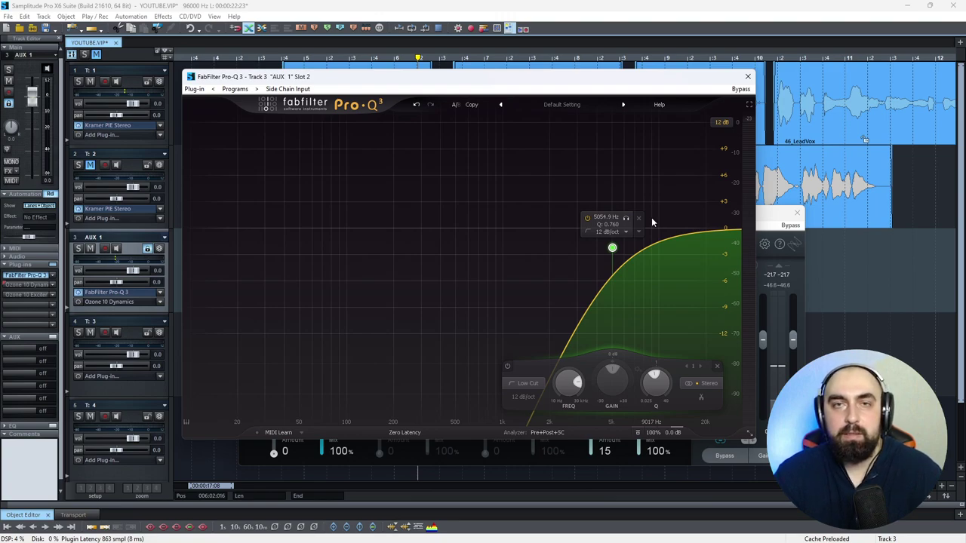
mouse_move(612, 248)
mouse_down()
mouse_move(545, 245)
mouse_move(538, 257)
mouse_move(613, 250)
mouse_up()
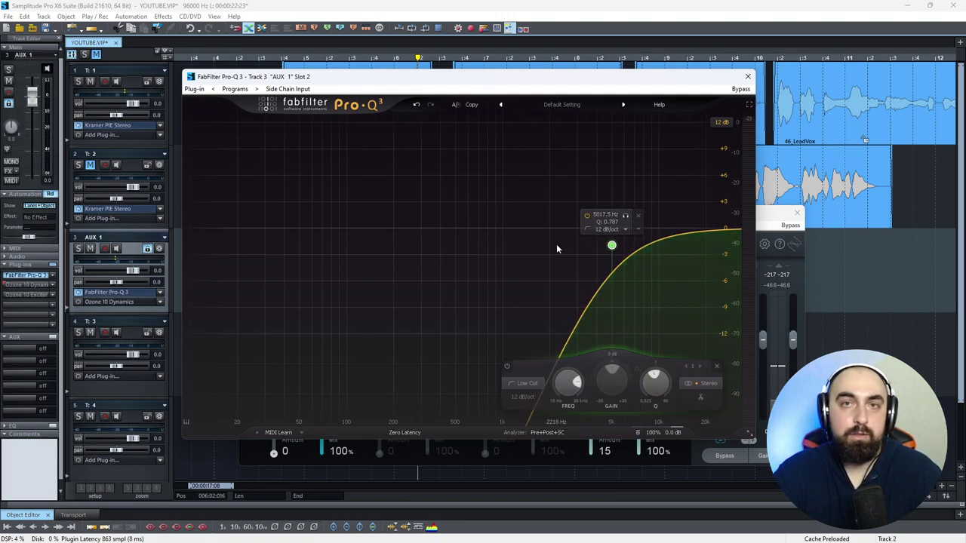
Enable and open Ozone 10 Dynamics on the aux bus, solo the bus and start playback just before the first vocal clip.
click(30, 286)
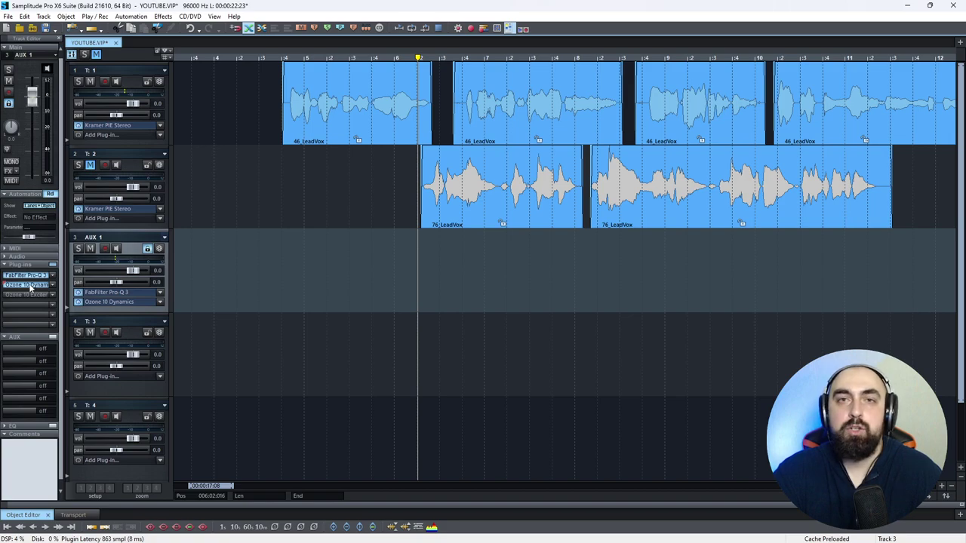
double_click(30, 286)
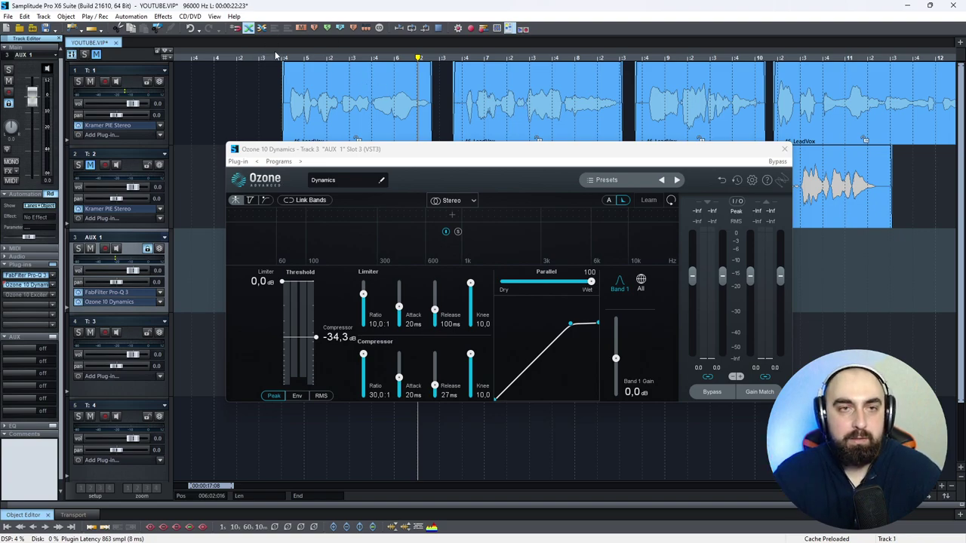
click(132, 190)
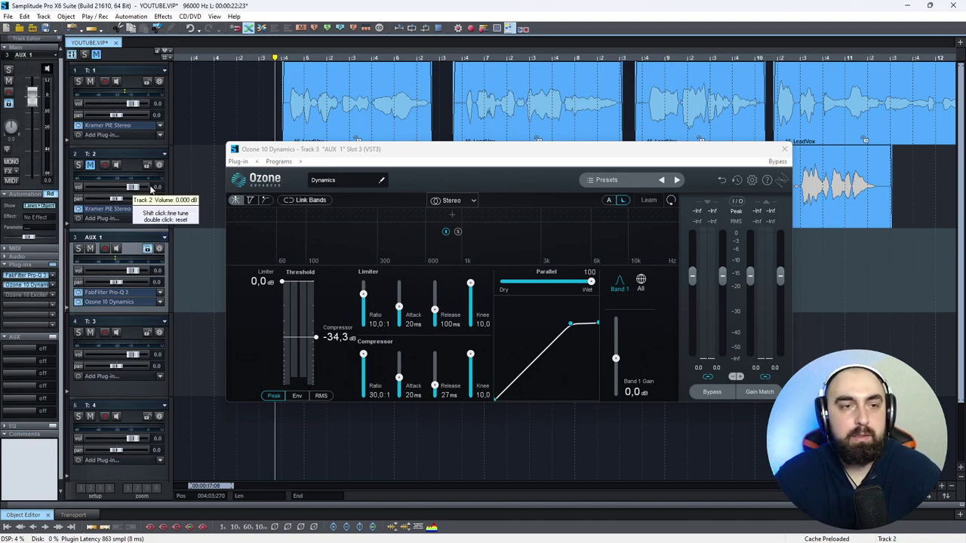
click(78, 249)
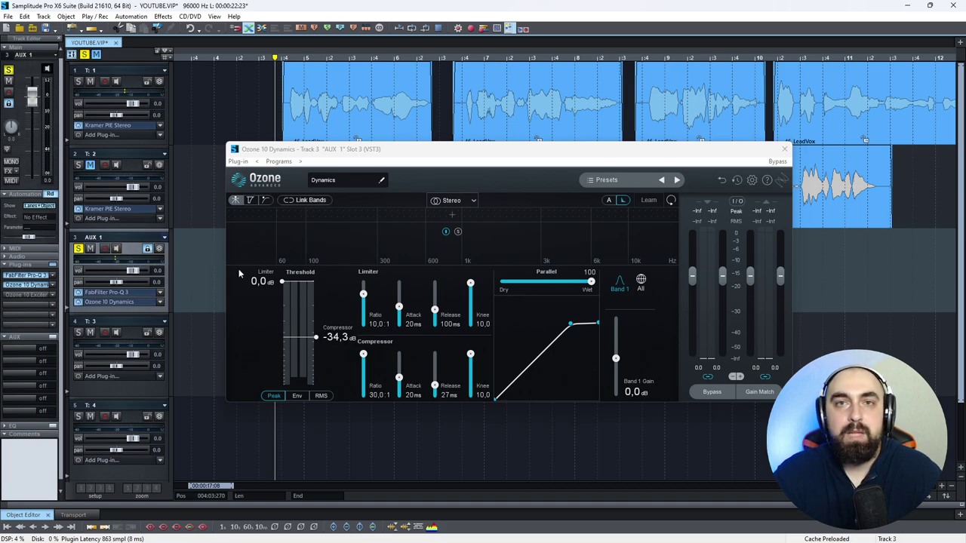
key(space)
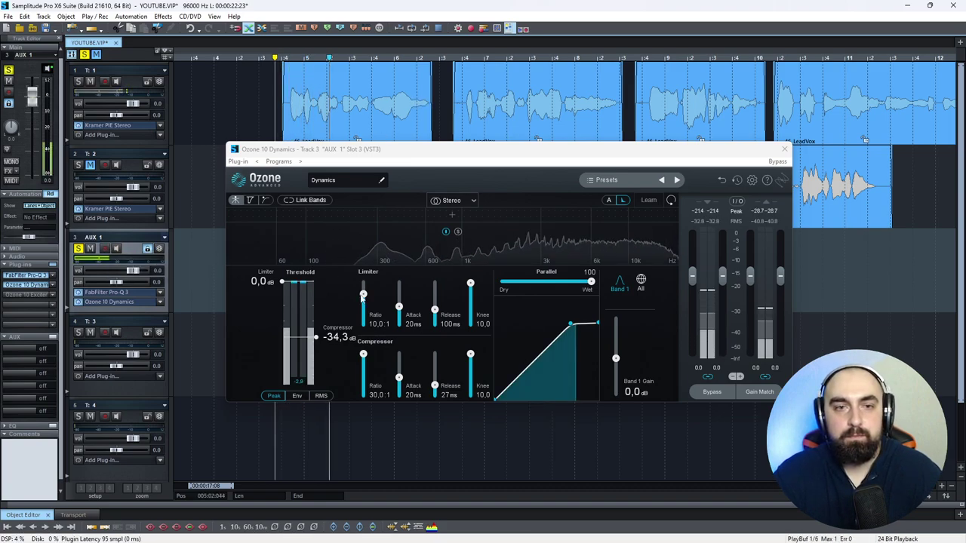
Set the Ozone 10 Dynamics compressor threshold to -34 dB, close the plug-in and stop playback.
mouse_move(453, 149)
mouse_down()
mouse_move(453, 175)
mouse_move(454, 160)
mouse_up()
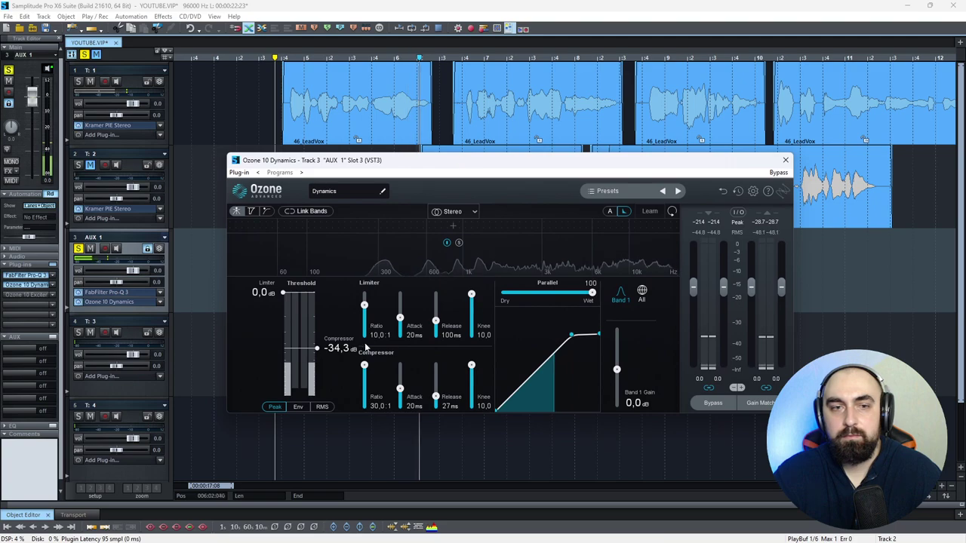
mouse_move(335, 347)
mouse_down()
mouse_move(340, 371)
mouse_move(342, 355)
mouse_up()
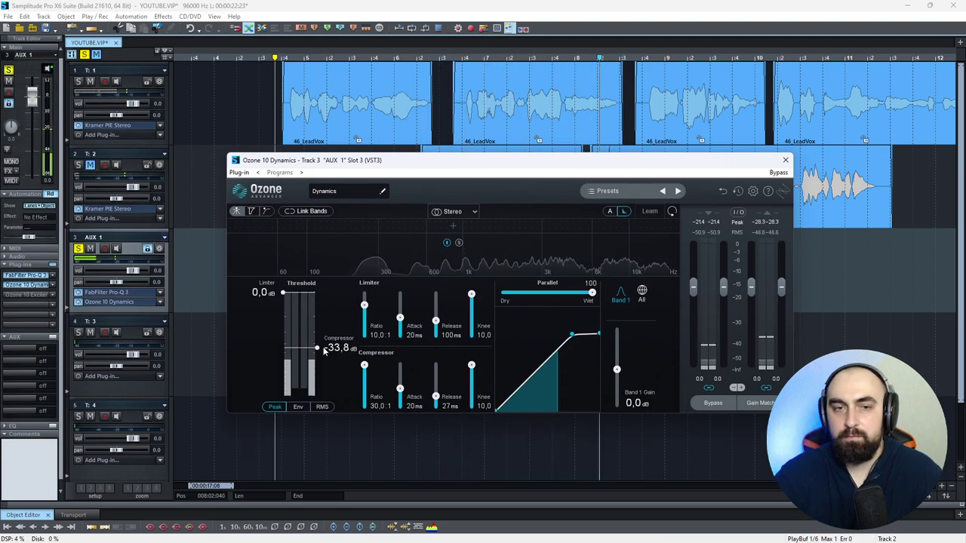
double_click(337, 348)
text(-34)
key(Return)
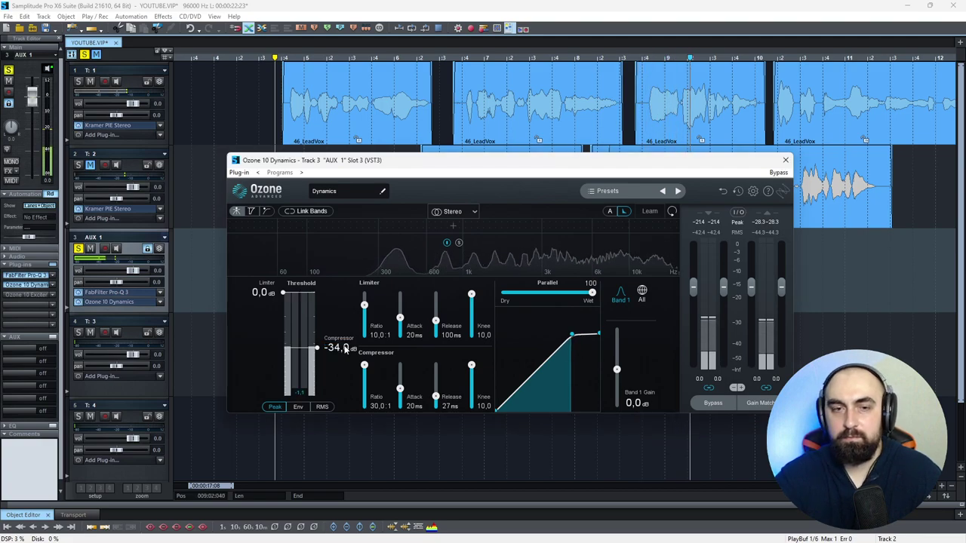
click(785, 160)
key(space)
Unmute track 2, mute track 1 and audition the second vocal through the soloed aux bus with Ozone 10 Dynamics open.
click(90, 165)
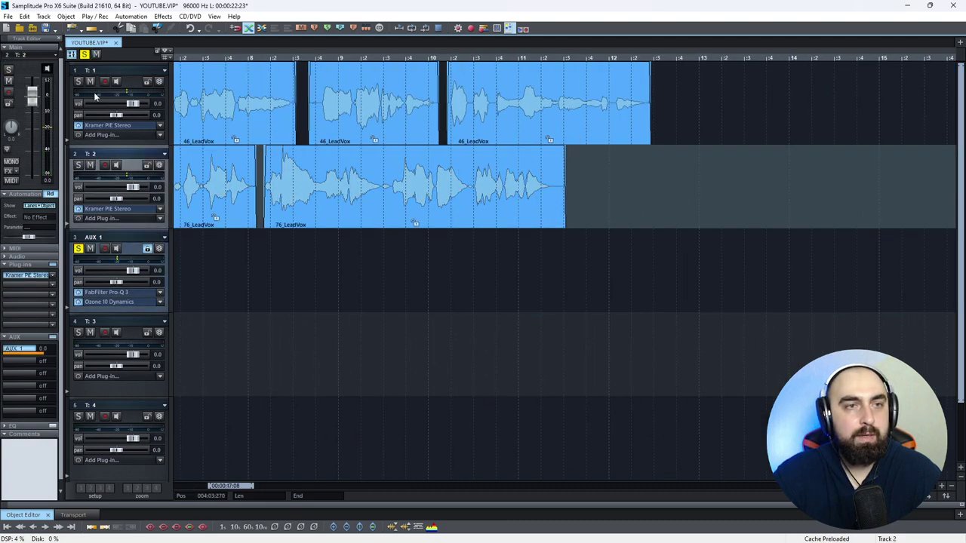
click(90, 81)
key(space)
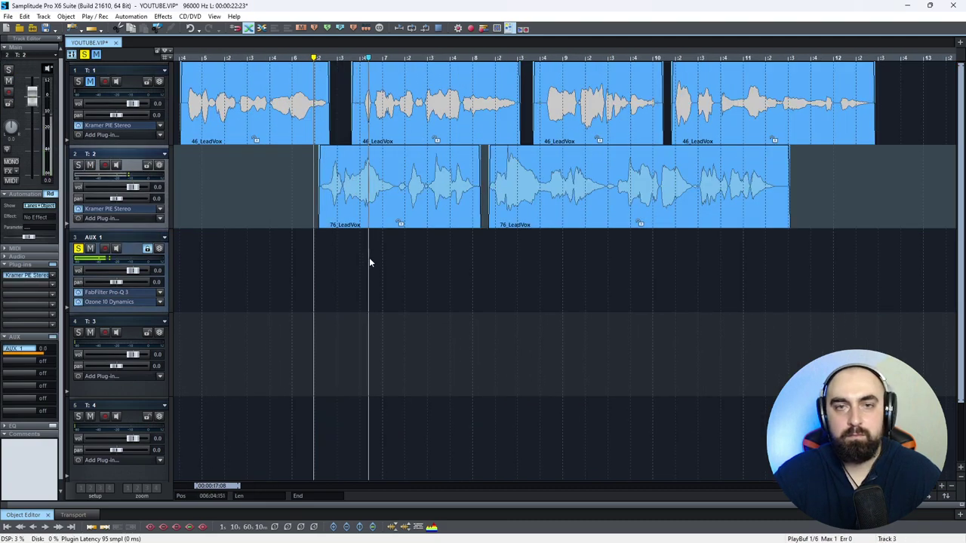
click(369, 257)
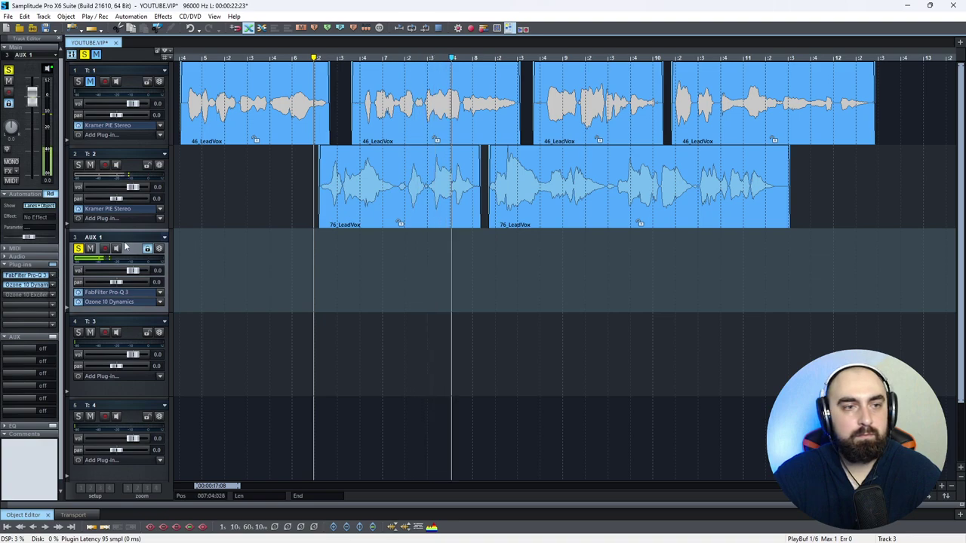
click(37, 286)
drag(518, 153, 478, 153)
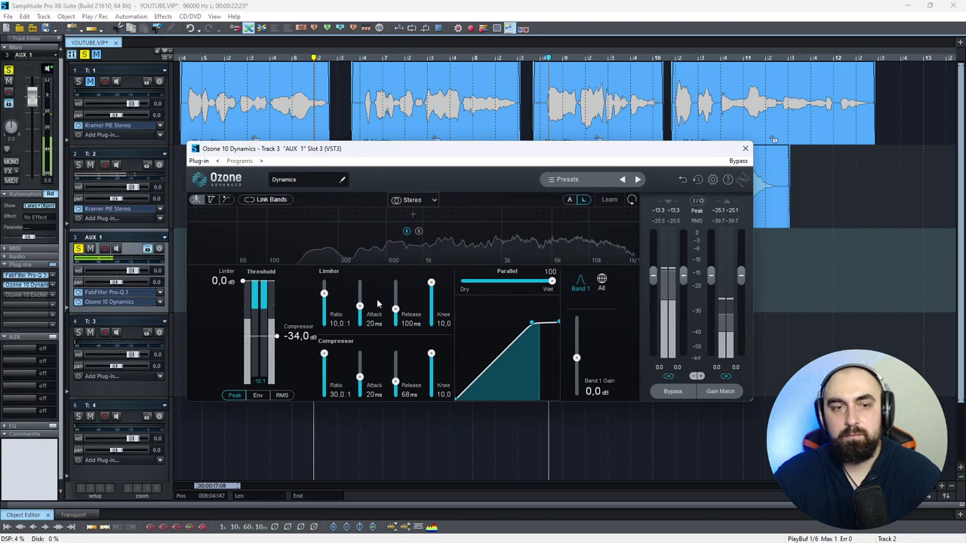
key(space)
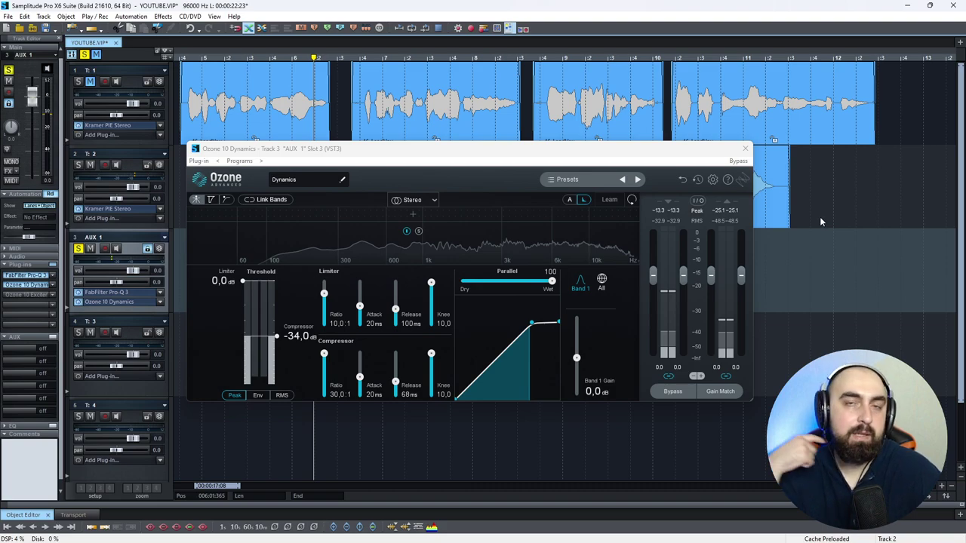
click(31, 286)
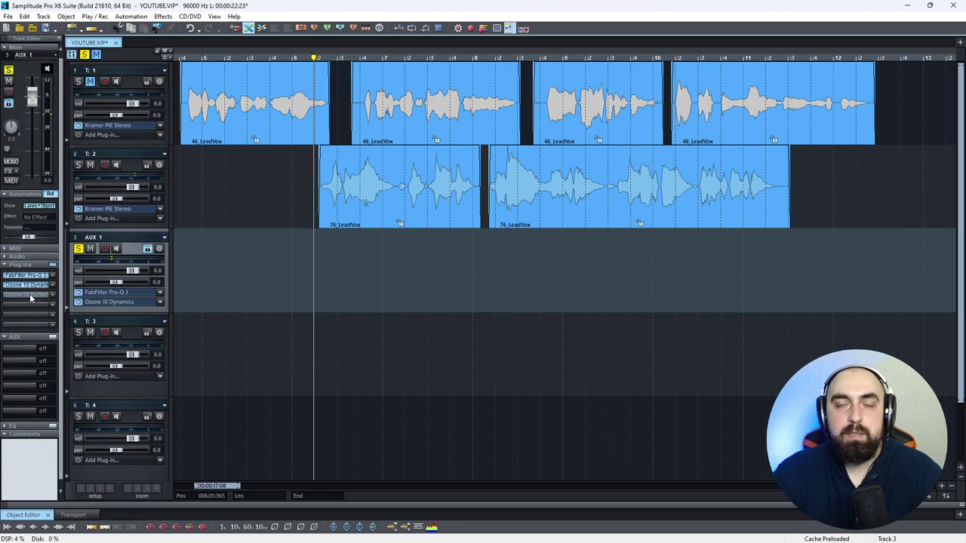
Enable and open Ozone 10 Exciter on the aux bus and add a crossover between 1 kHz and 3 kHz below the high band.
click(31, 296)
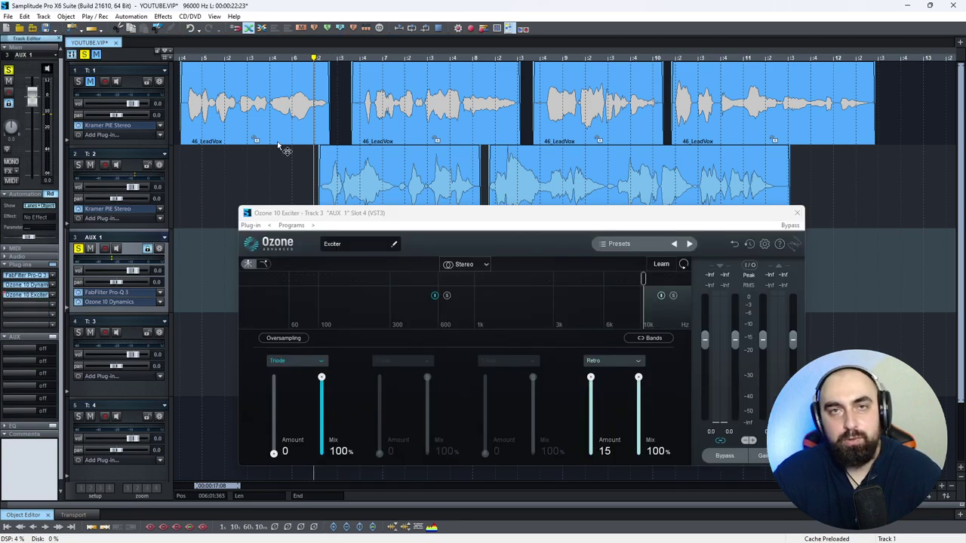
drag(643, 278, 642, 279)
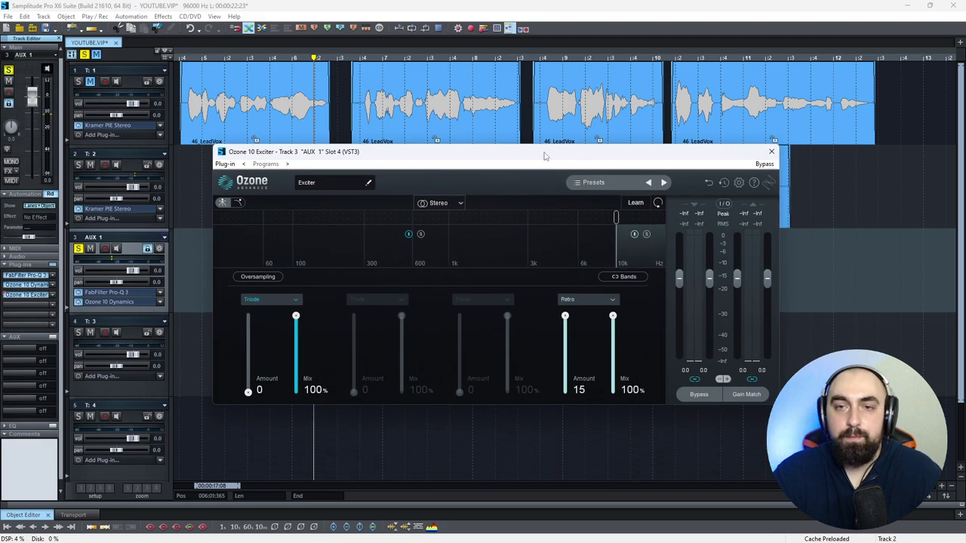
drag(614, 218, 499, 215)
click(617, 217)
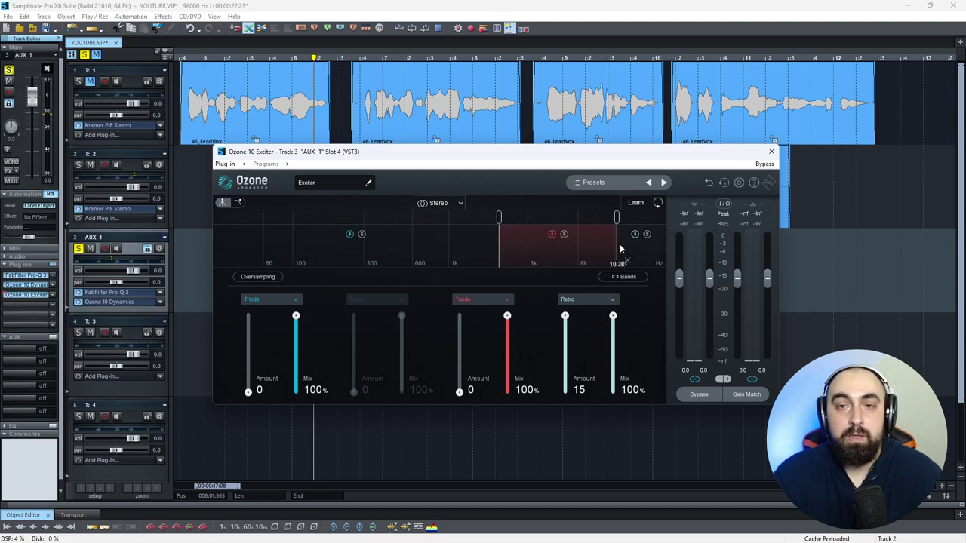
Switch the Exciter's new upper-mid band to Retro with an amount of 5.2 and a mix of 69.3%.
click(485, 301)
click(481, 328)
drag(460, 361, 460, 367)
drag(507, 317, 507, 336)
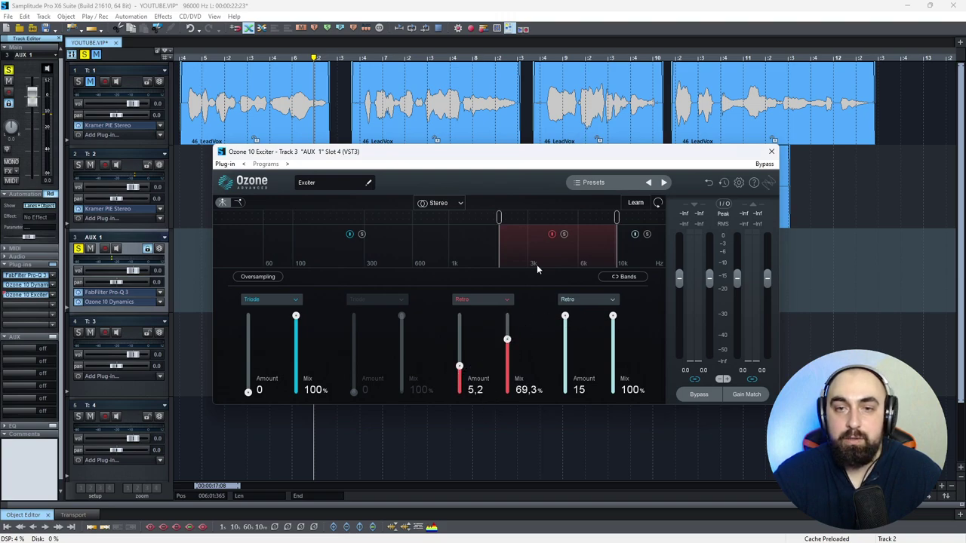
Audition the aux bus while switching the Exciter's high band off and on, and move its top crossover to 10.7 kHz.
click(843, 261)
key(space)
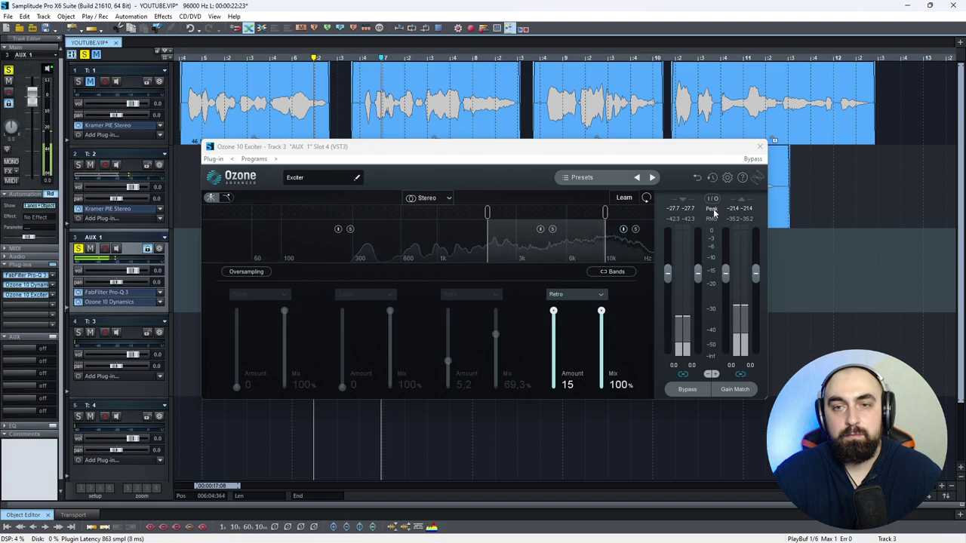
click(623, 229)
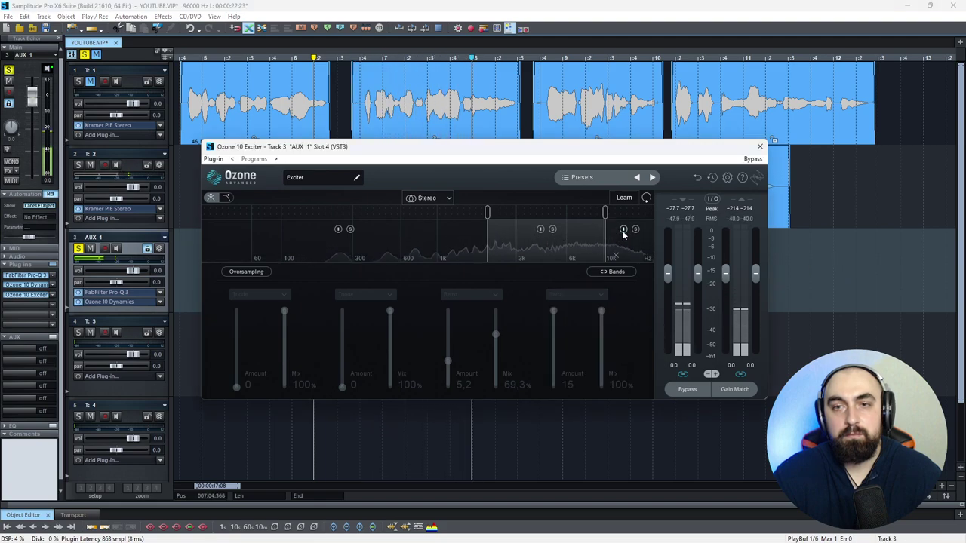
click(623, 231)
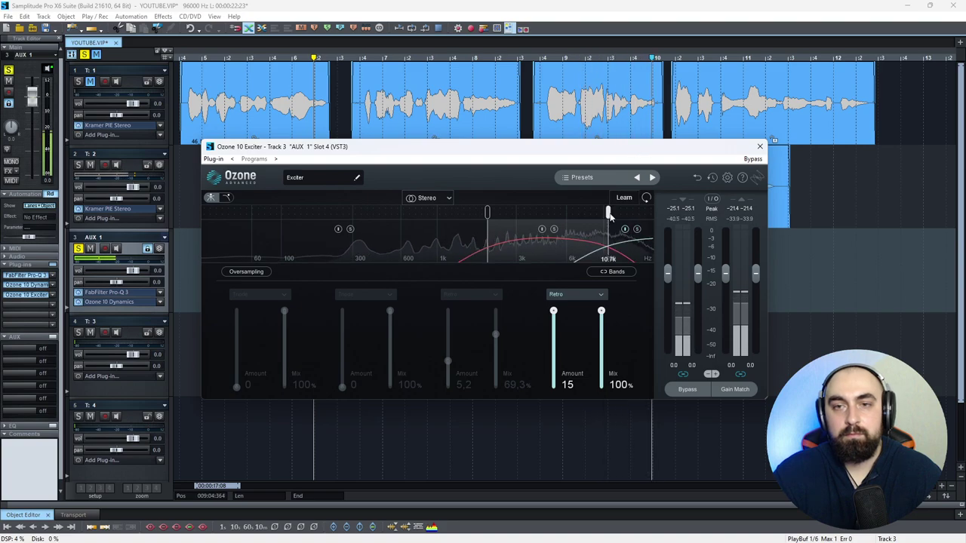
click(760, 147)
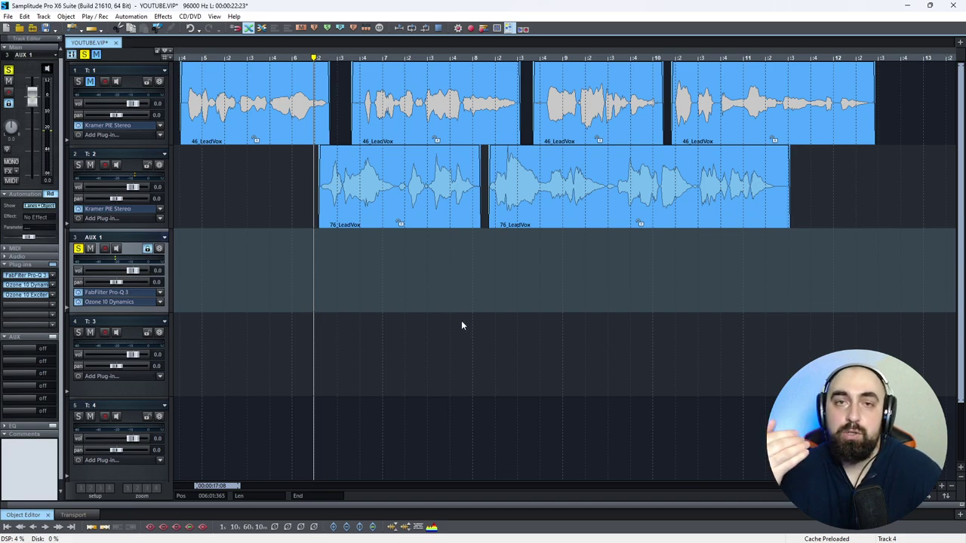
Set the AUX 1 volume to -10 dB and take the bus out of solo.
drag(132, 270, 123, 271)
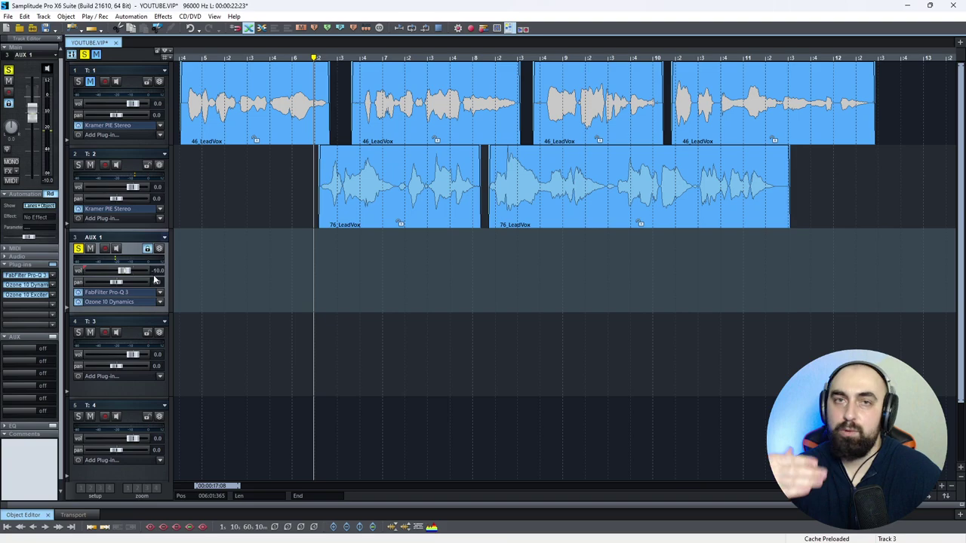
scroll(261, 277, left, 2)
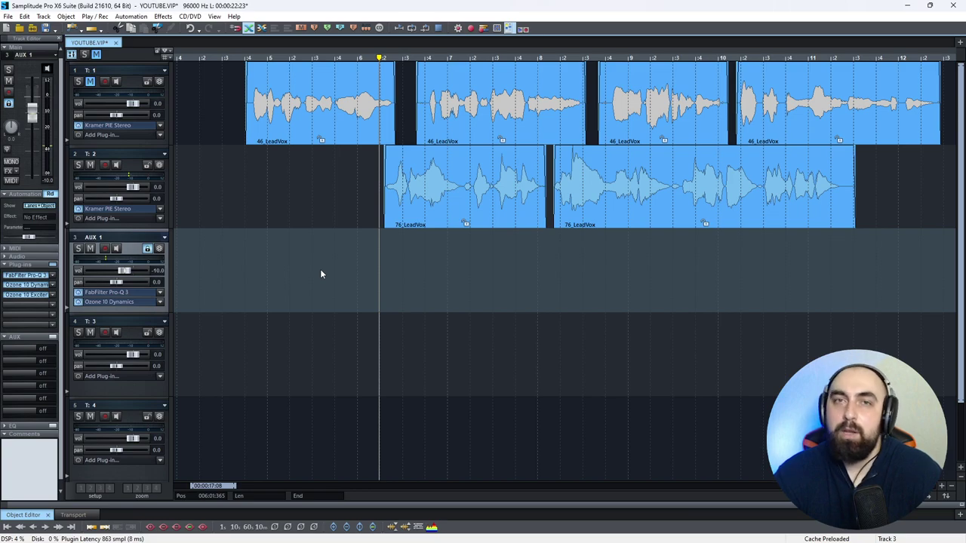
Make track 1 the only unmuted vocal, mute AUX 1, and set the playback range over the first 46_LeadVox clip.
click(297, 225)
click(241, 189)
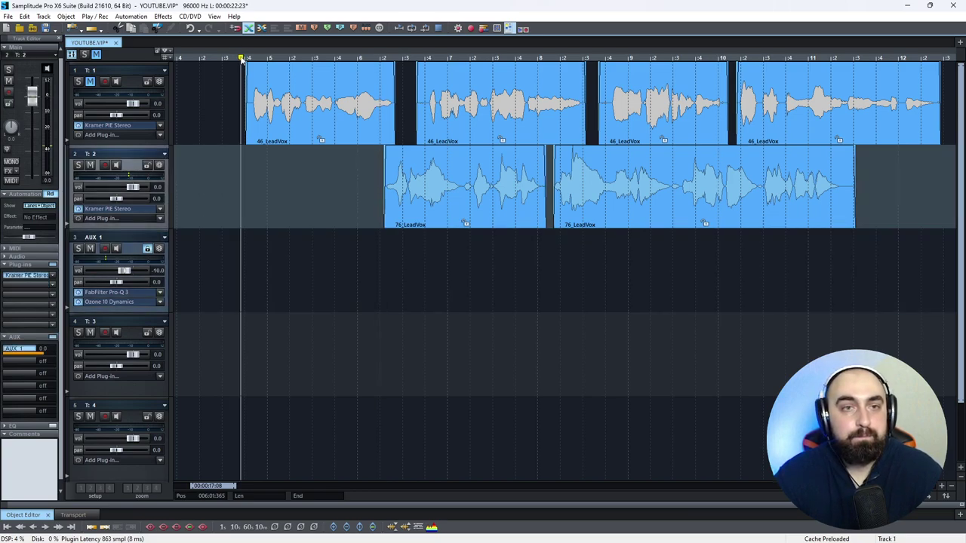
click(90, 165)
click(232, 123)
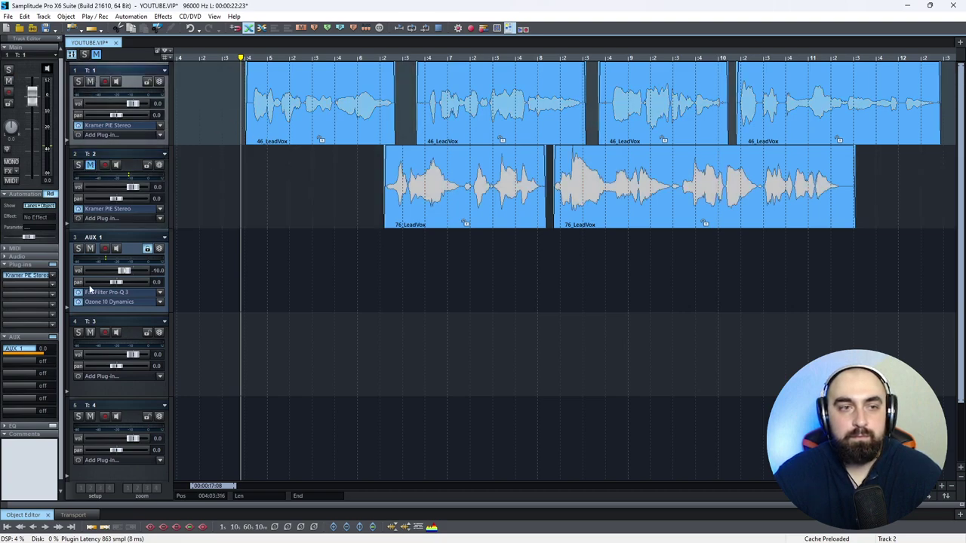
click(90, 248)
drag(394, 60, 249, 62)
drag(398, 72, 394, 72)
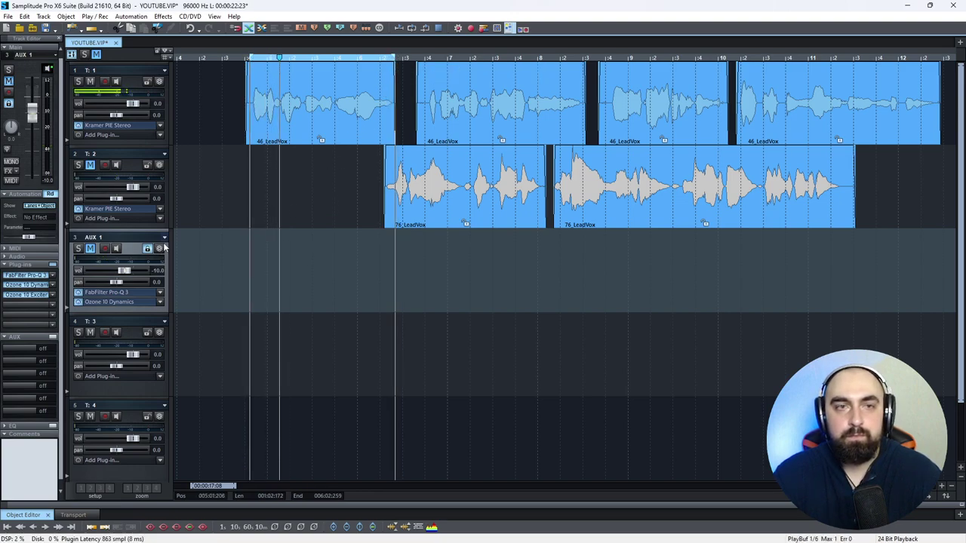
Compare the looped track 1 vocal with and without the AUX 1 bus, ending with the bus unmuted and playback stopped.
click(90, 250)
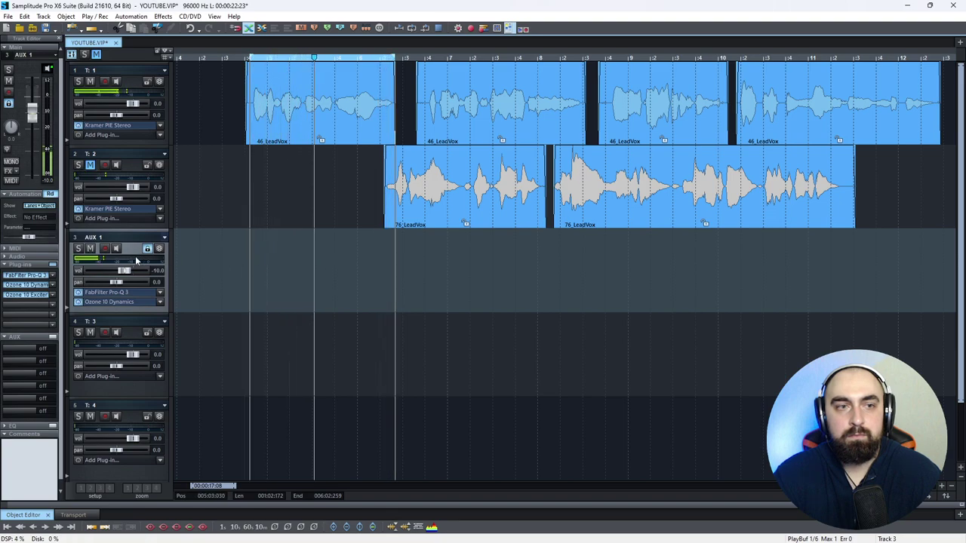
click(89, 250)
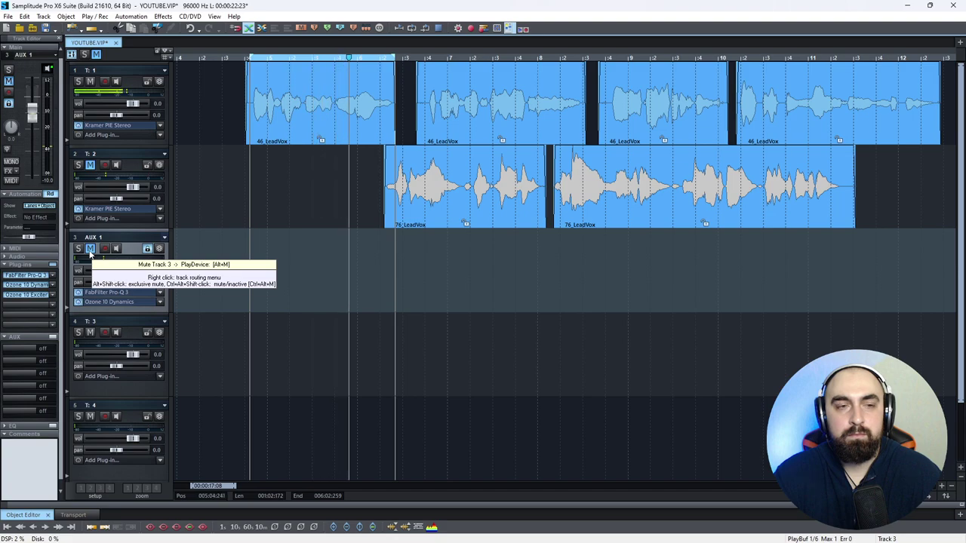
click(90, 250)
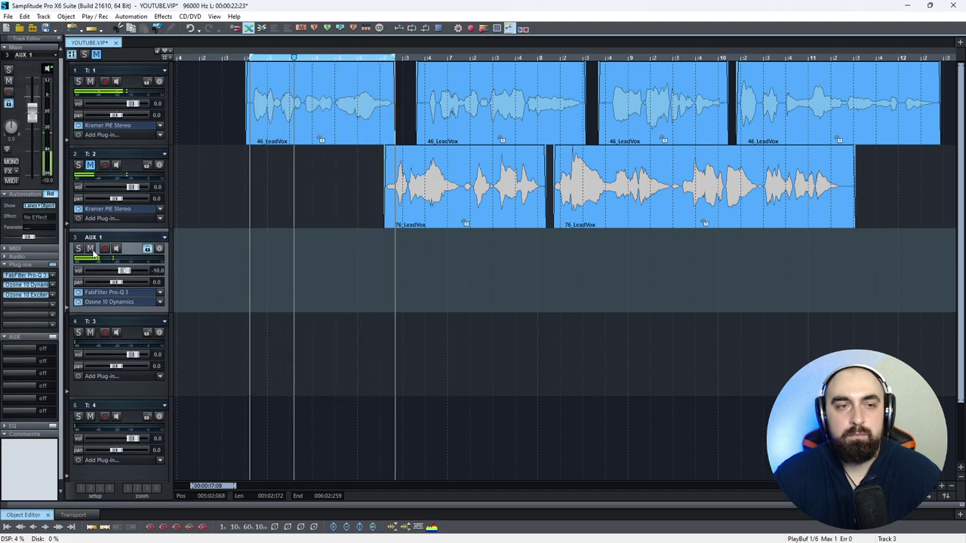
key(space)
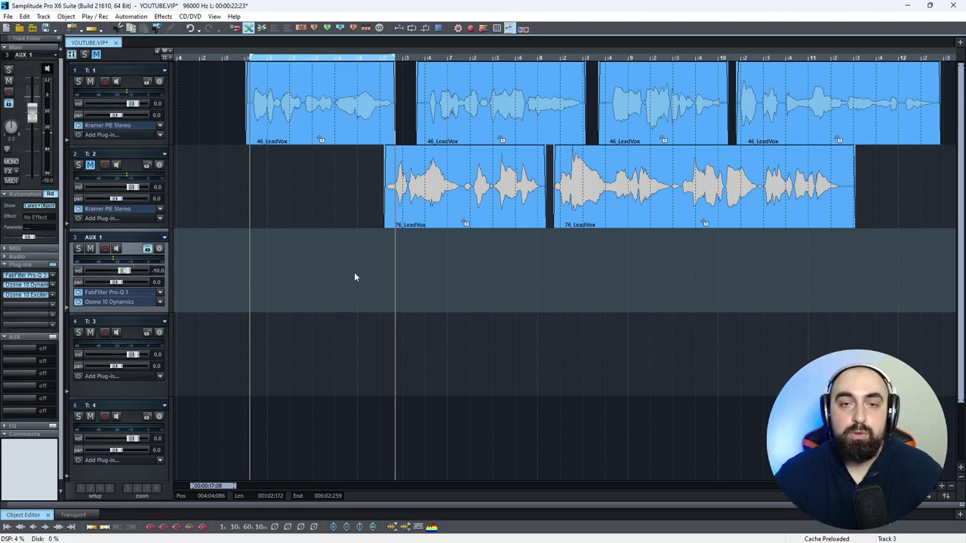
Set the playback range over the first 76_LeadVox clip, unmute track 2, and mute track 1 and AUX 1.
drag(377, 67, 545, 70)
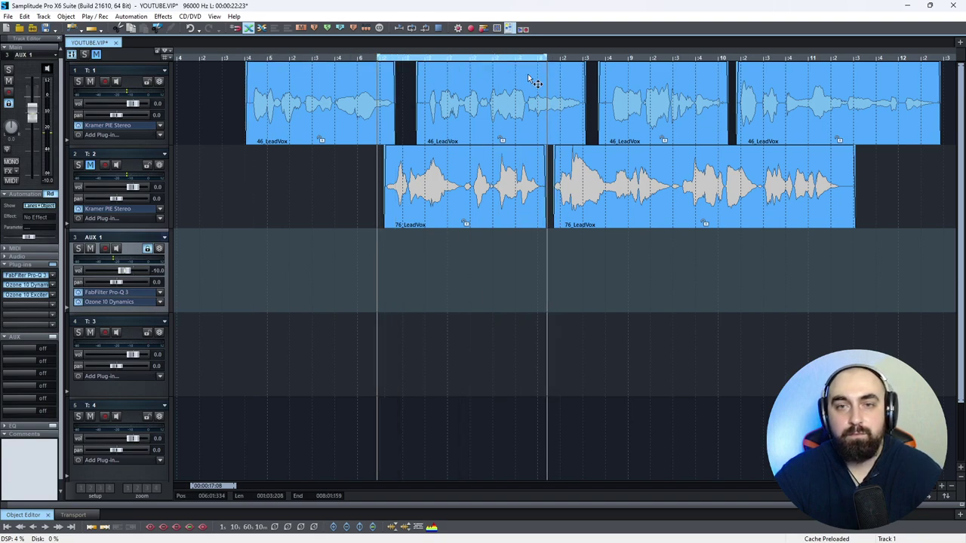
click(90, 165)
click(91, 81)
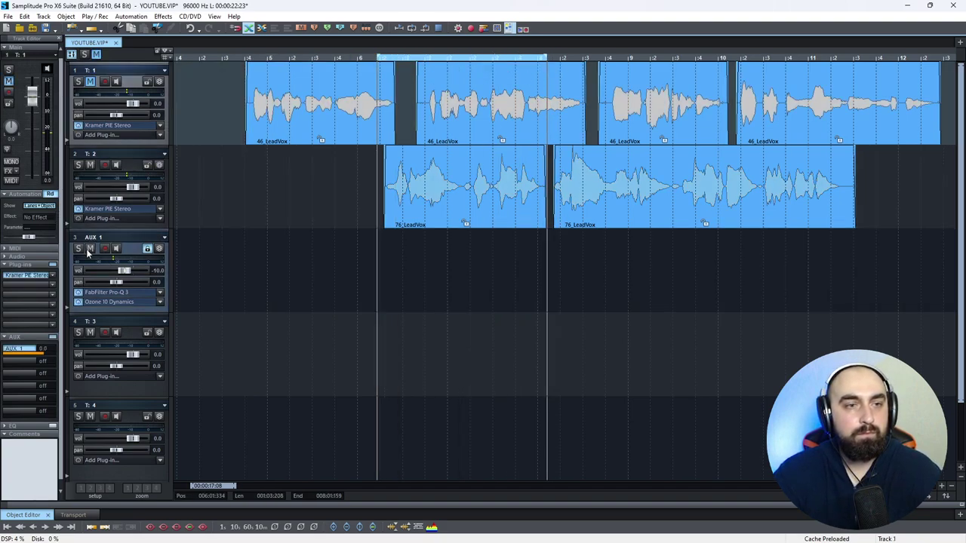
click(90, 249)
Compare the track 2 vocal with and without AUX 1 during playback, and raise the AUX 1 volume to -5.7 dB.
key(space)
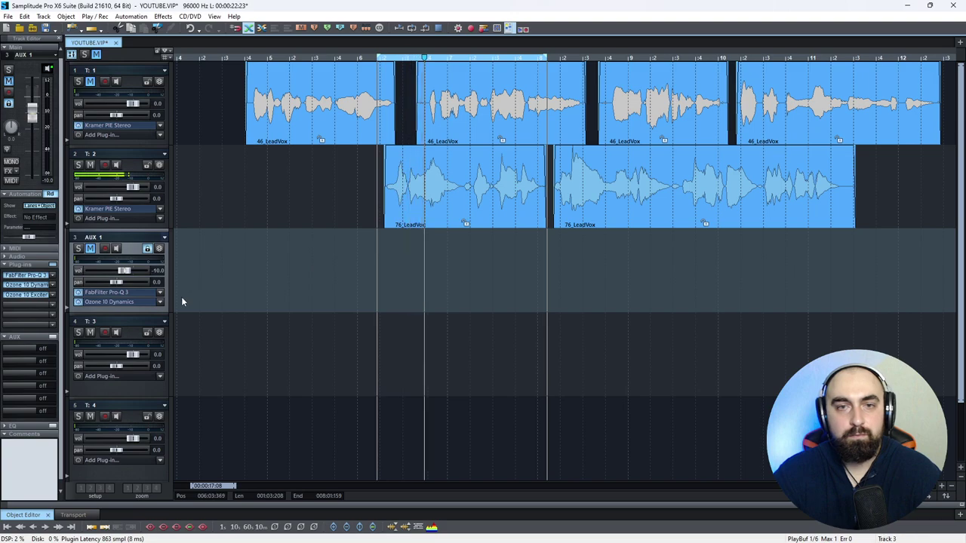
click(90, 250)
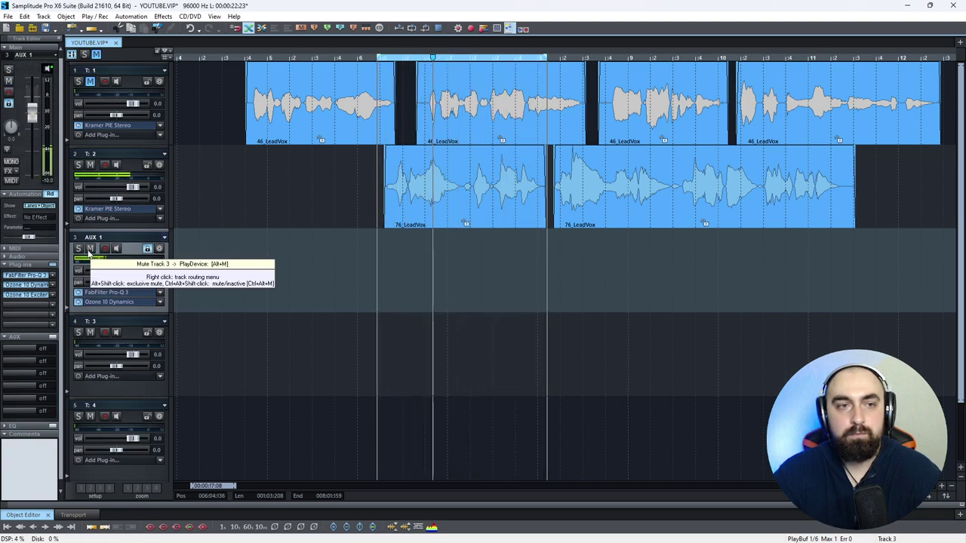
click(90, 249)
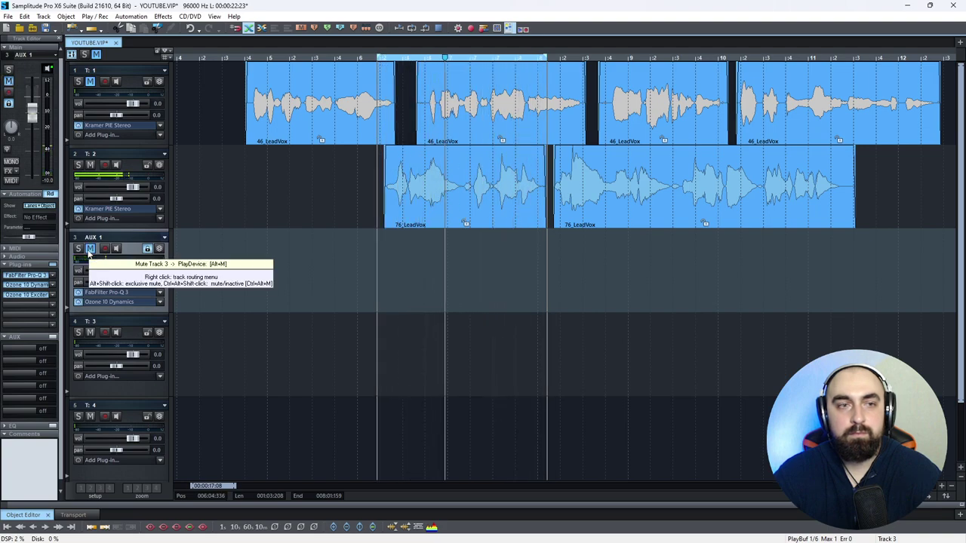
click(90, 250)
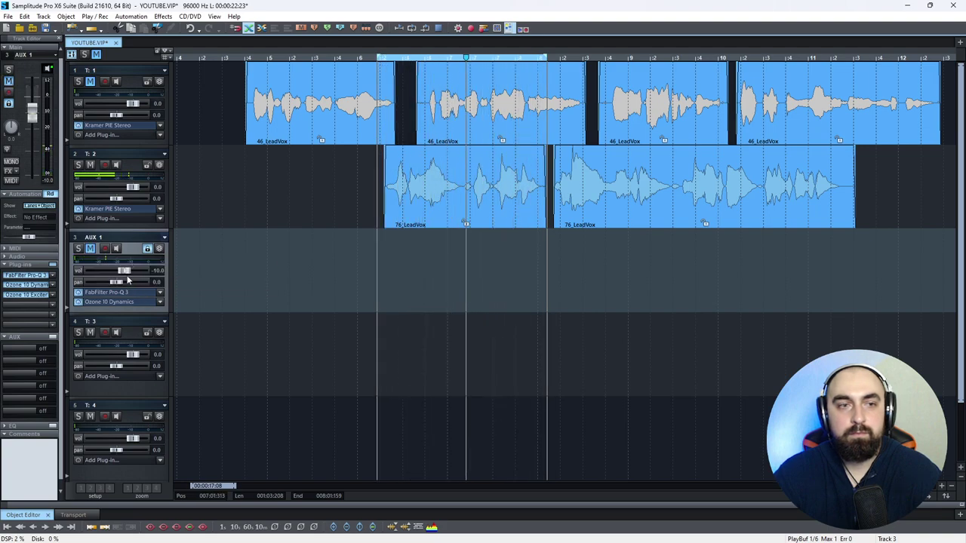
click(90, 250)
key(space)
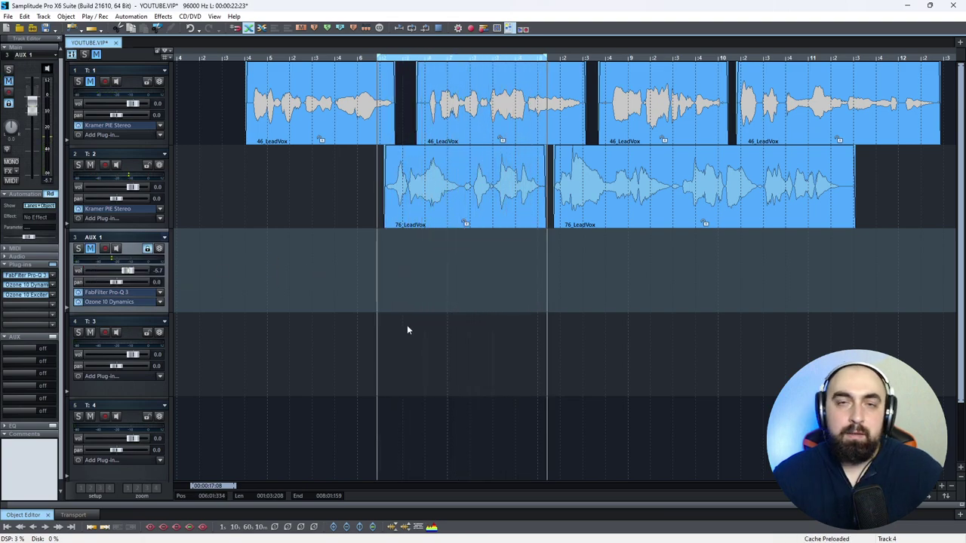